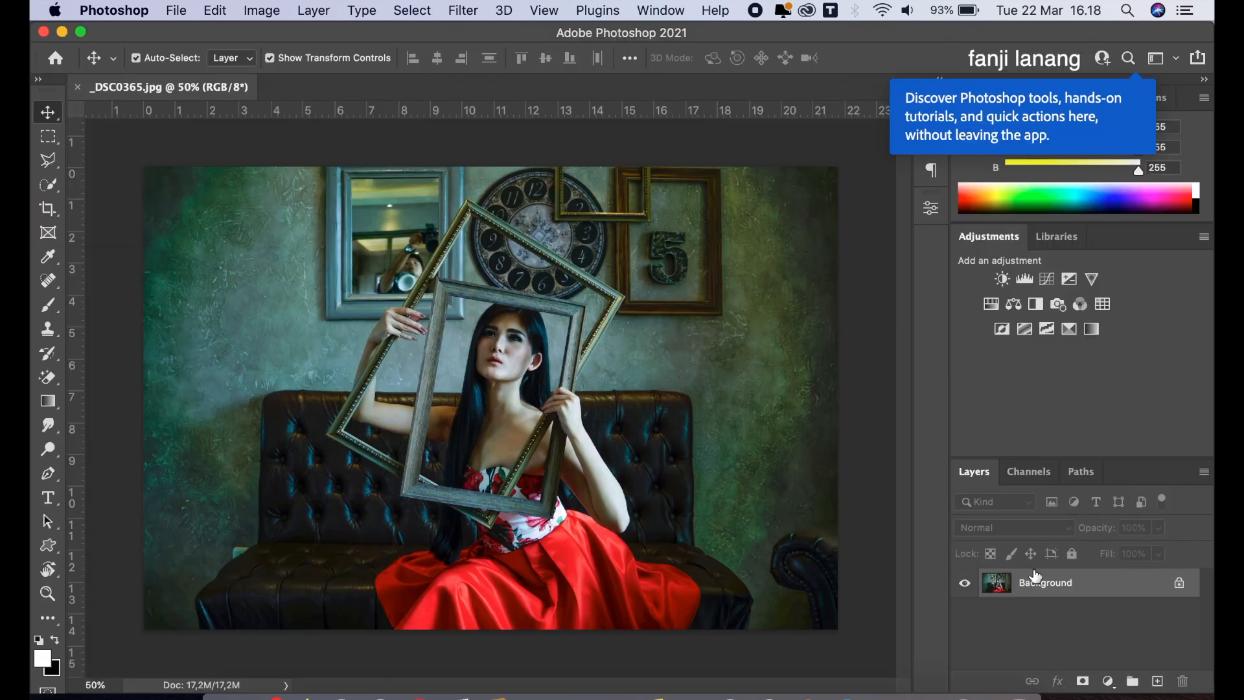
Duplicate the Background layer and open the copy in the Camera Raw filter
{"action": "left_click", "coordinate": [1063, 587]}
{"action": "left_click_drag", "start_coordinate": [1064, 586], "coordinate": [1158, 681]}
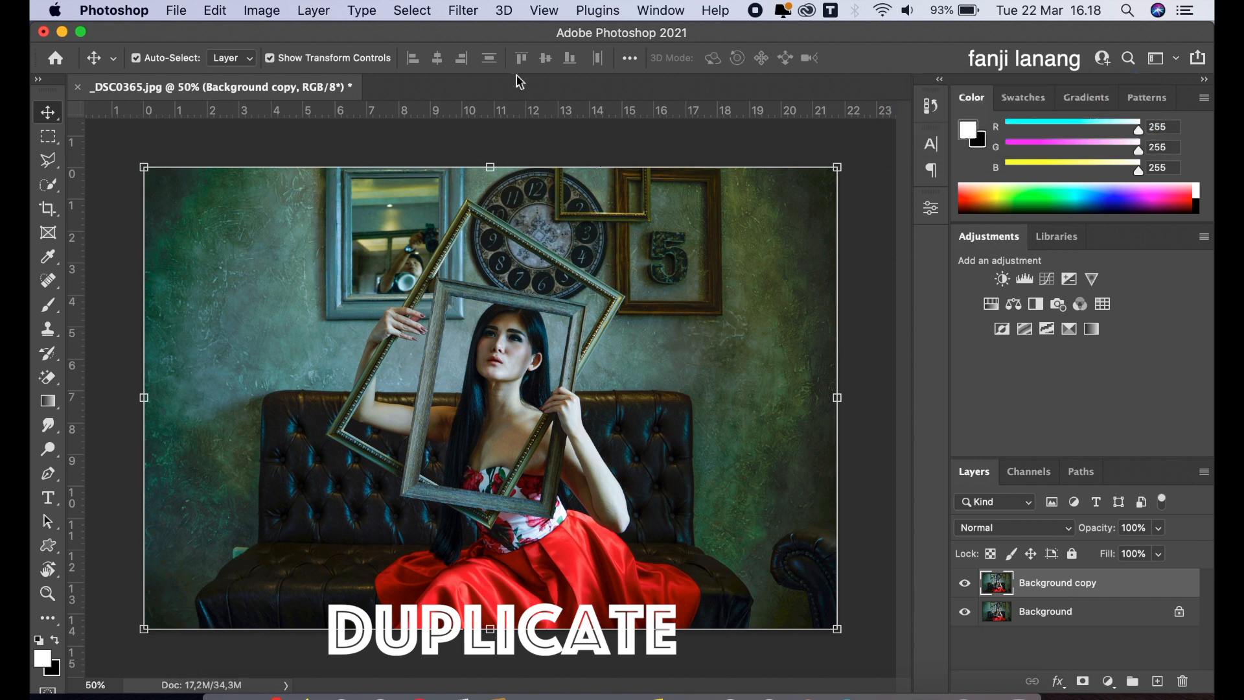
{"action": "left_click", "coordinate": [463, 11]}
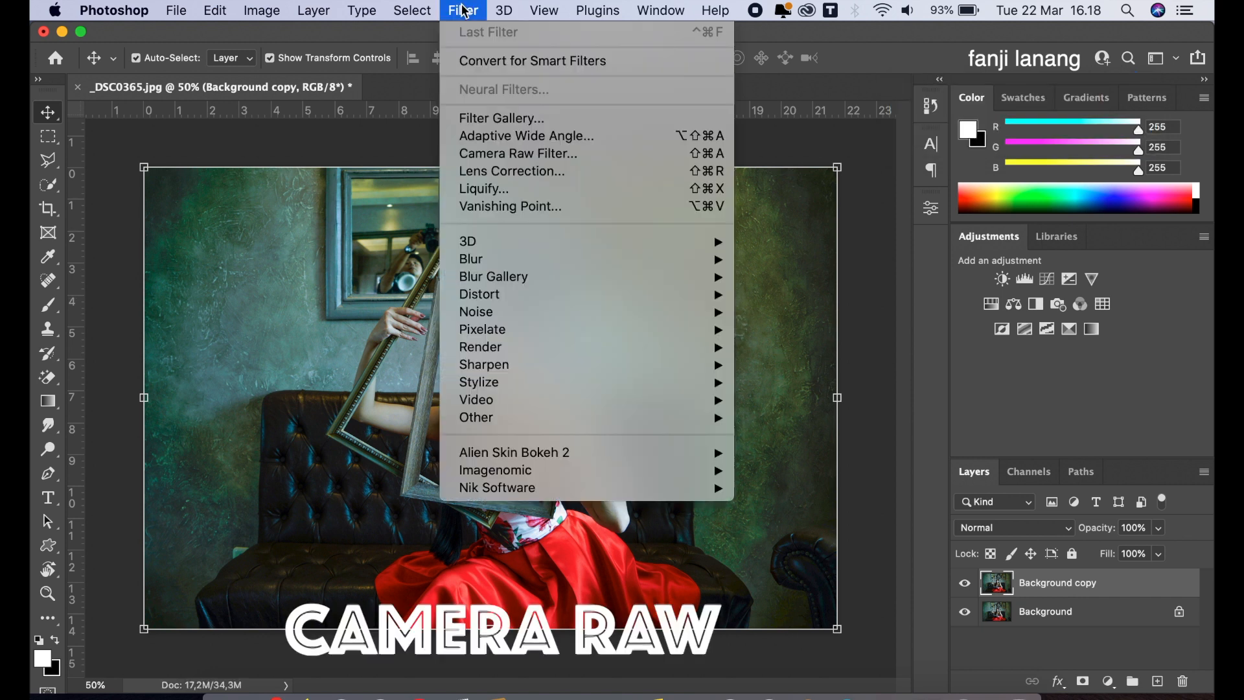
{"action": "left_click", "coordinate": [498, 153]}
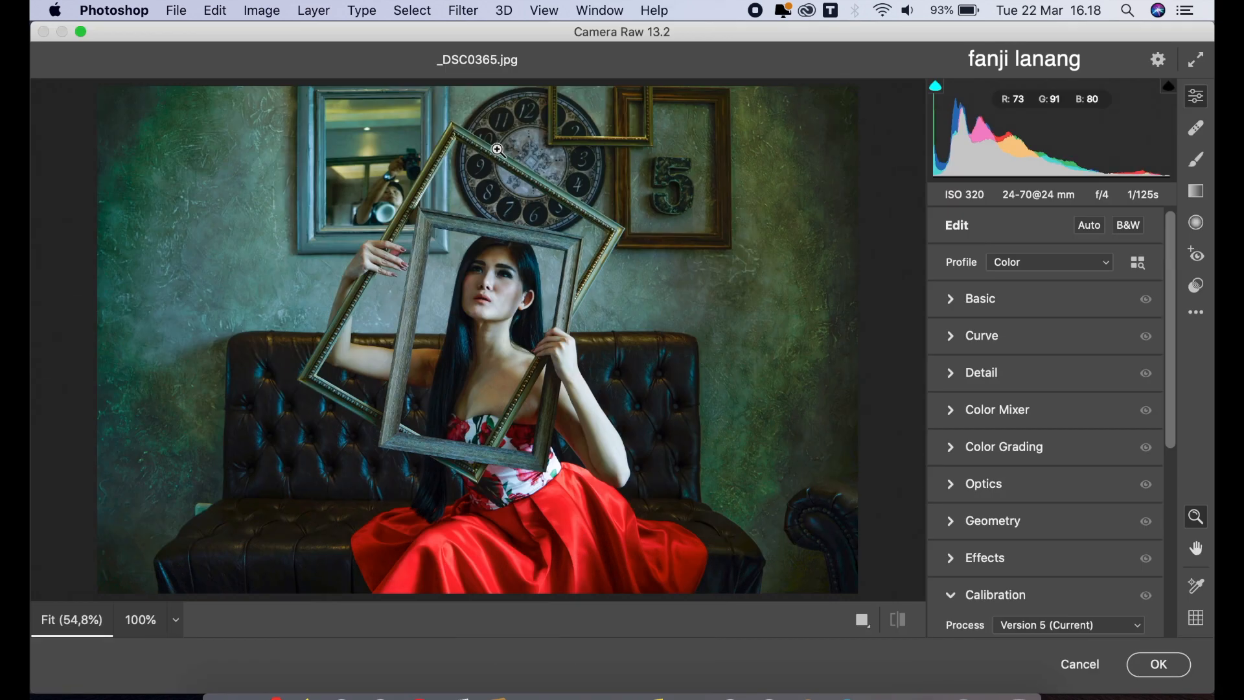
In the Basic adjustments, set Exposure to +0,50, Highlights to -100 and Shadows to +65
{"action": "left_click", "coordinate": [950, 297]}
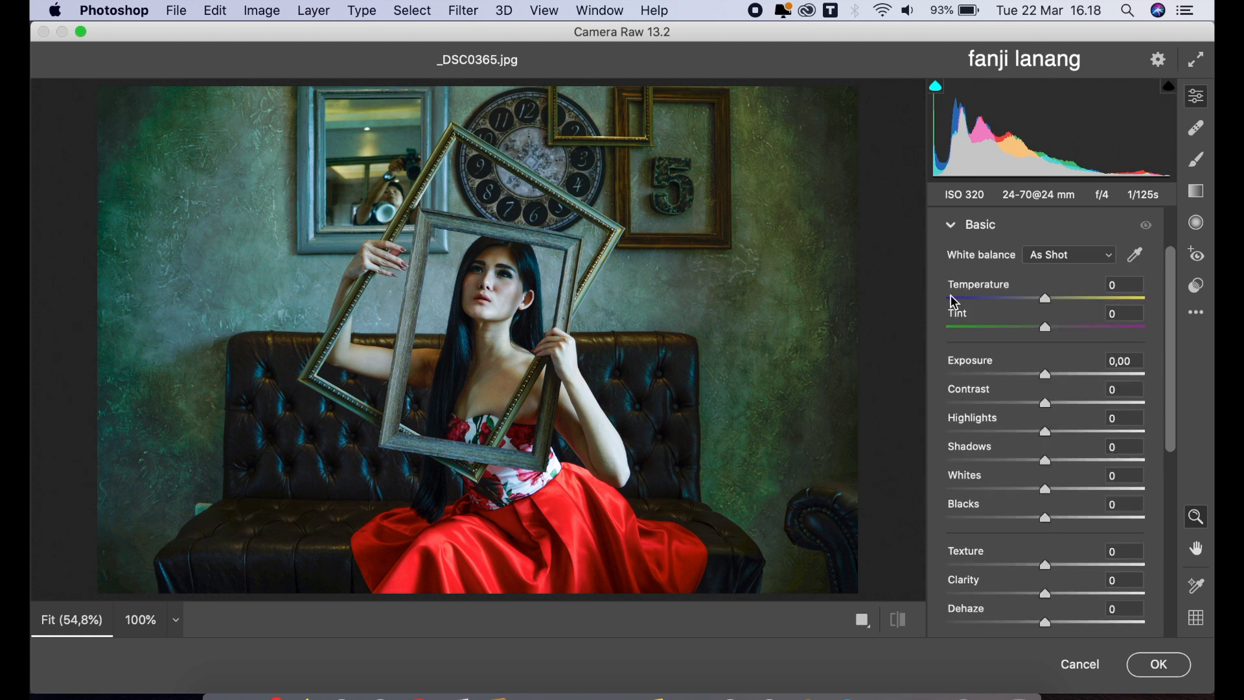
{"action": "left_click_drag", "start_coordinate": [1077, 382], "coordinate": [1056, 380]}
{"action": "left_click_drag", "start_coordinate": [1015, 438], "coordinate": [877, 445]}
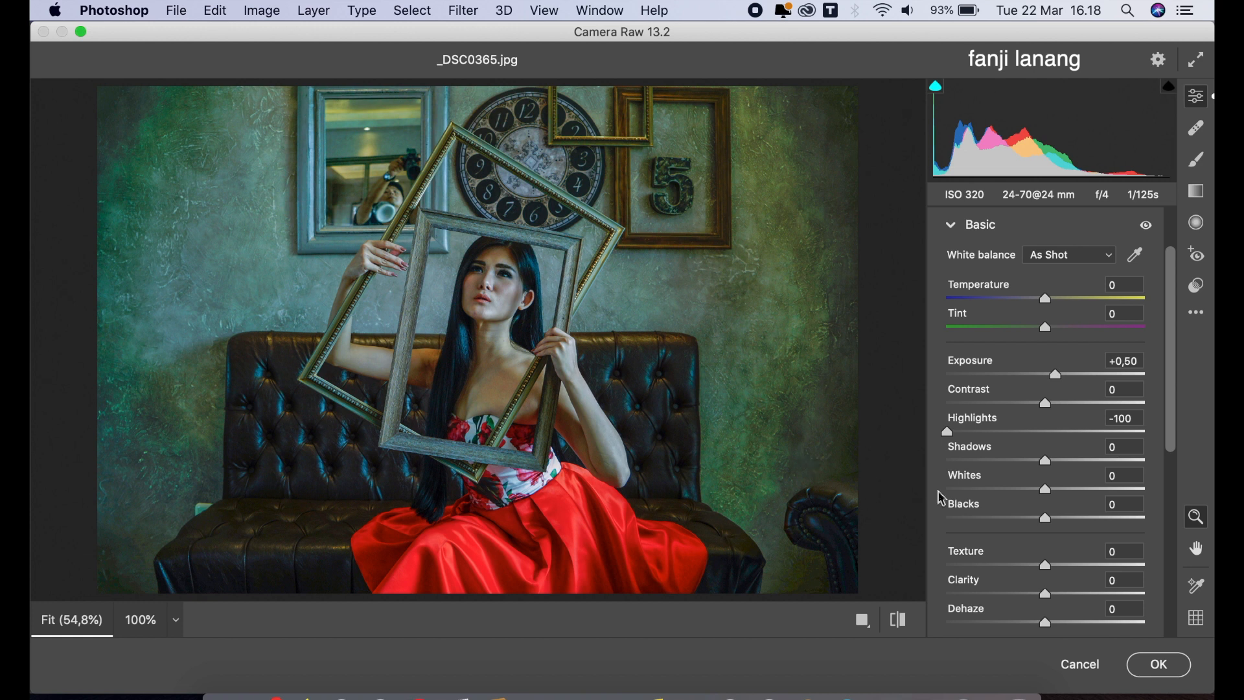
{"action": "left_click_drag", "start_coordinate": [1092, 463], "coordinate": [1116, 472]}
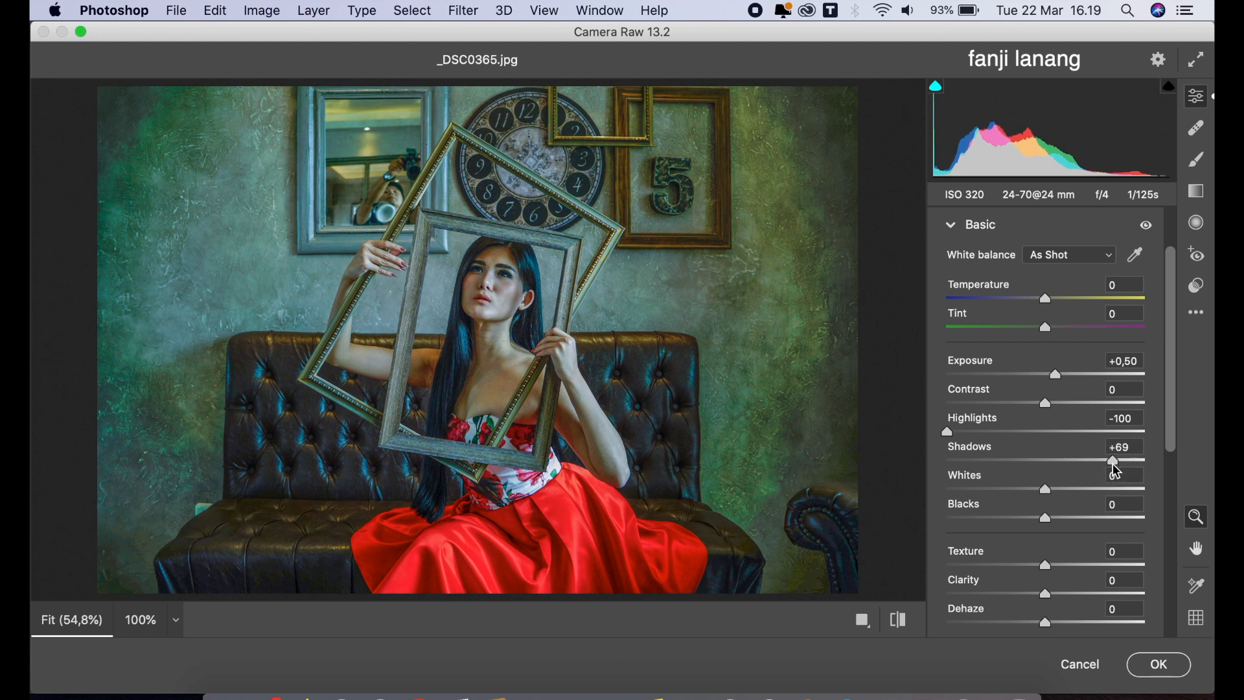
{"action": "left_click_drag", "start_coordinate": [1114, 468], "coordinate": [1111, 467]}
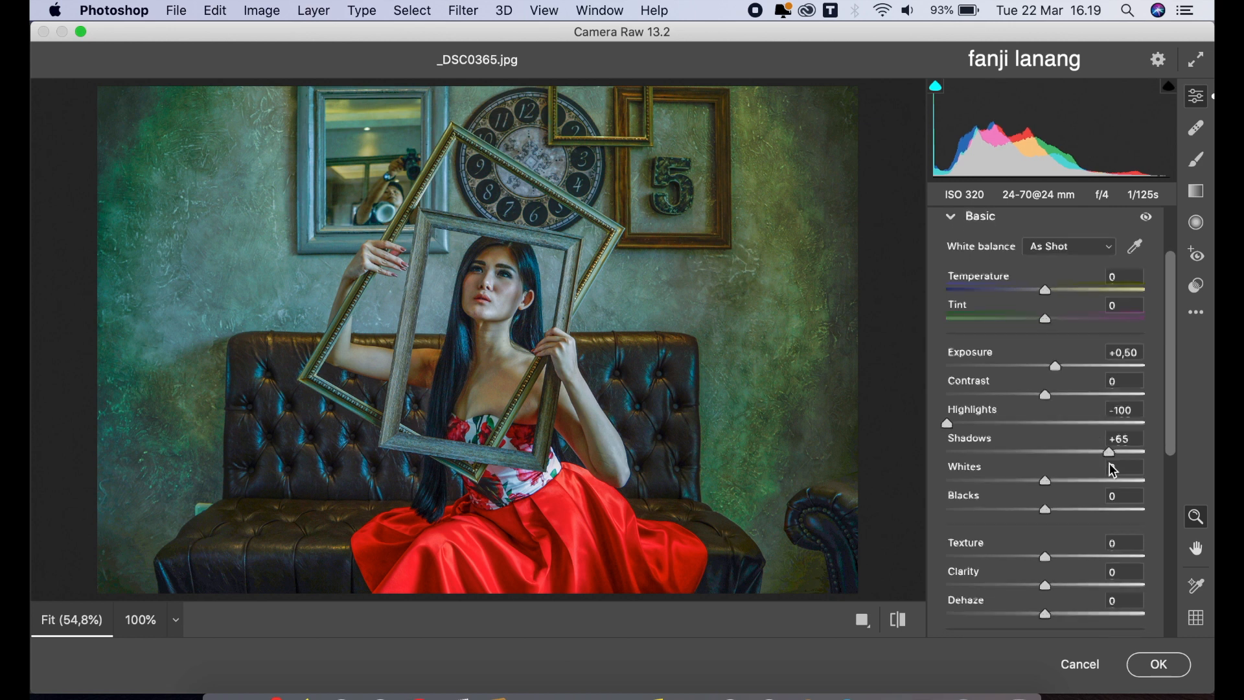
Lower the Vibrance to -35 in the Basic adjustments
{"action": "scroll", "coordinate": [1113, 472], "scroll_direction": "down", "scroll_amount": 5}
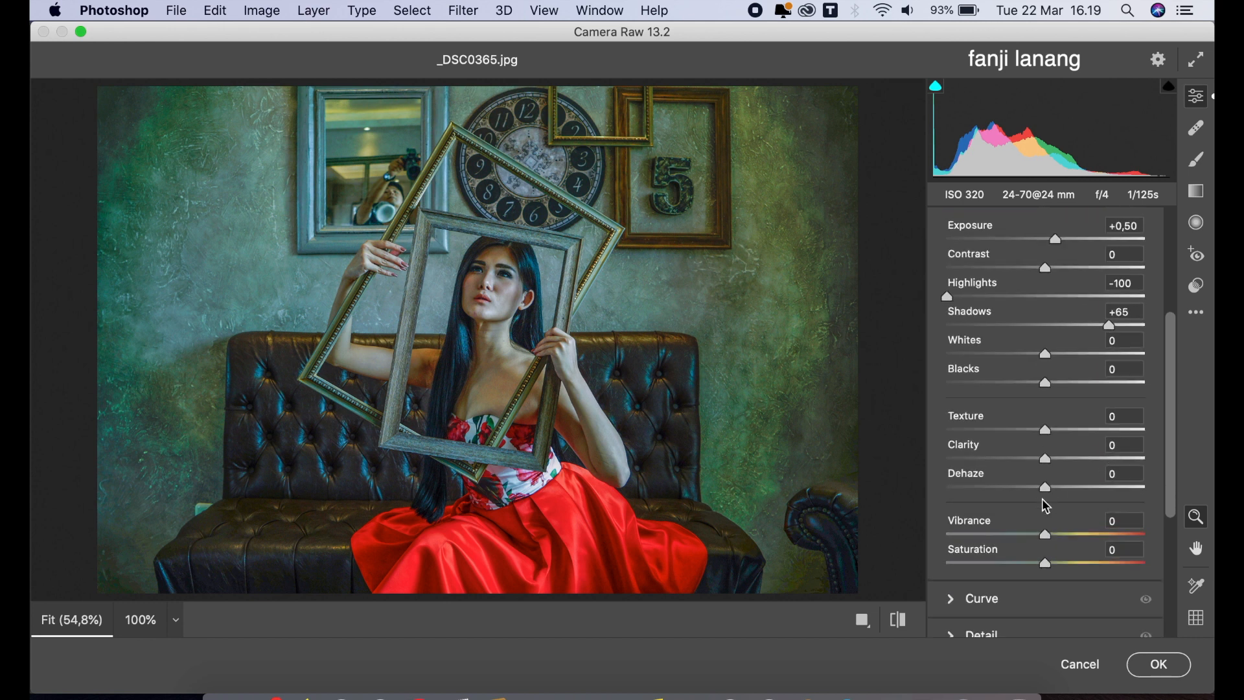
{"action": "mouse_move", "coordinate": [1026, 535]}
{"action": "left_mouse_down"}
{"action": "mouse_move", "coordinate": [1004, 535]}
{"action": "mouse_move", "coordinate": [1015, 539]}
{"action": "left_mouse_up"}
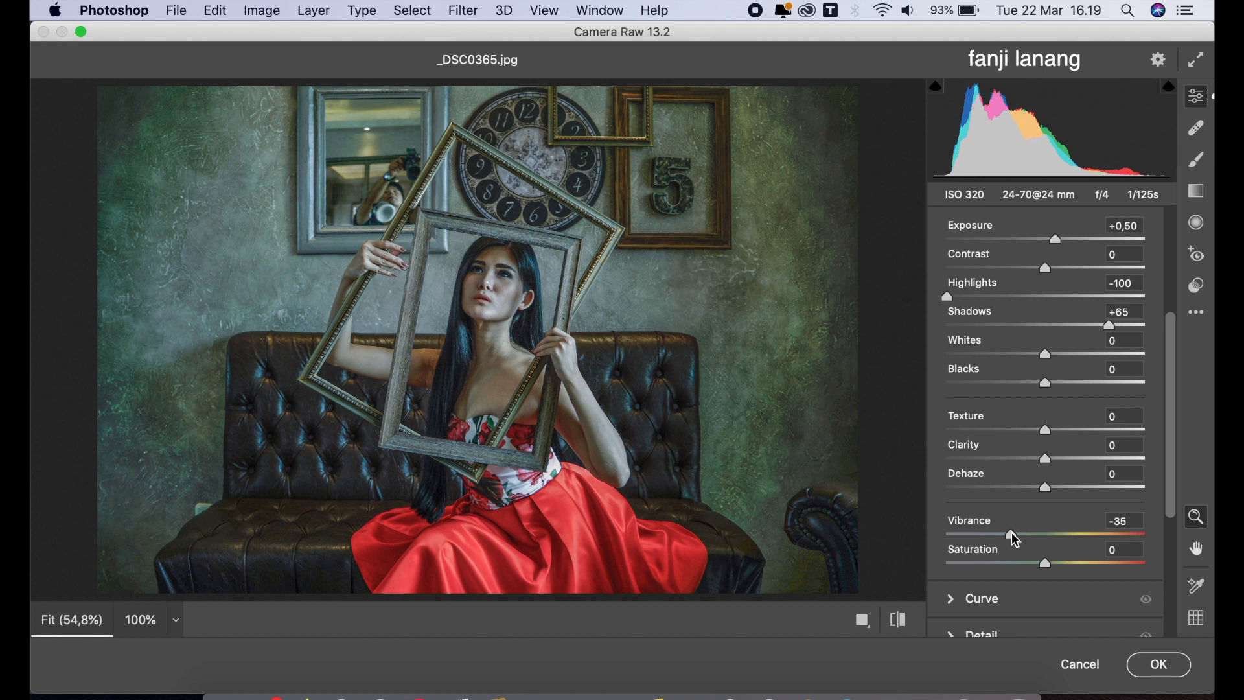
{"action": "scroll", "coordinate": [1014, 540], "scroll_direction": "up", "scroll_amount": 5}
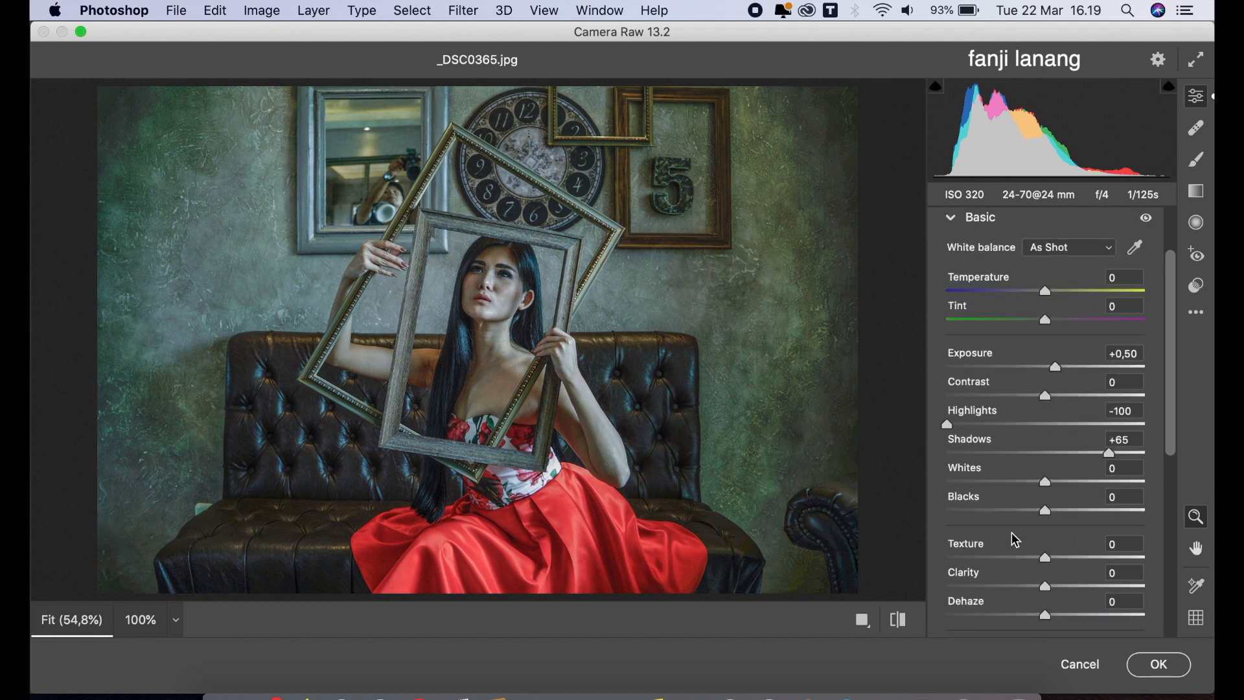
{"action": "left_click", "coordinate": [951, 221]}
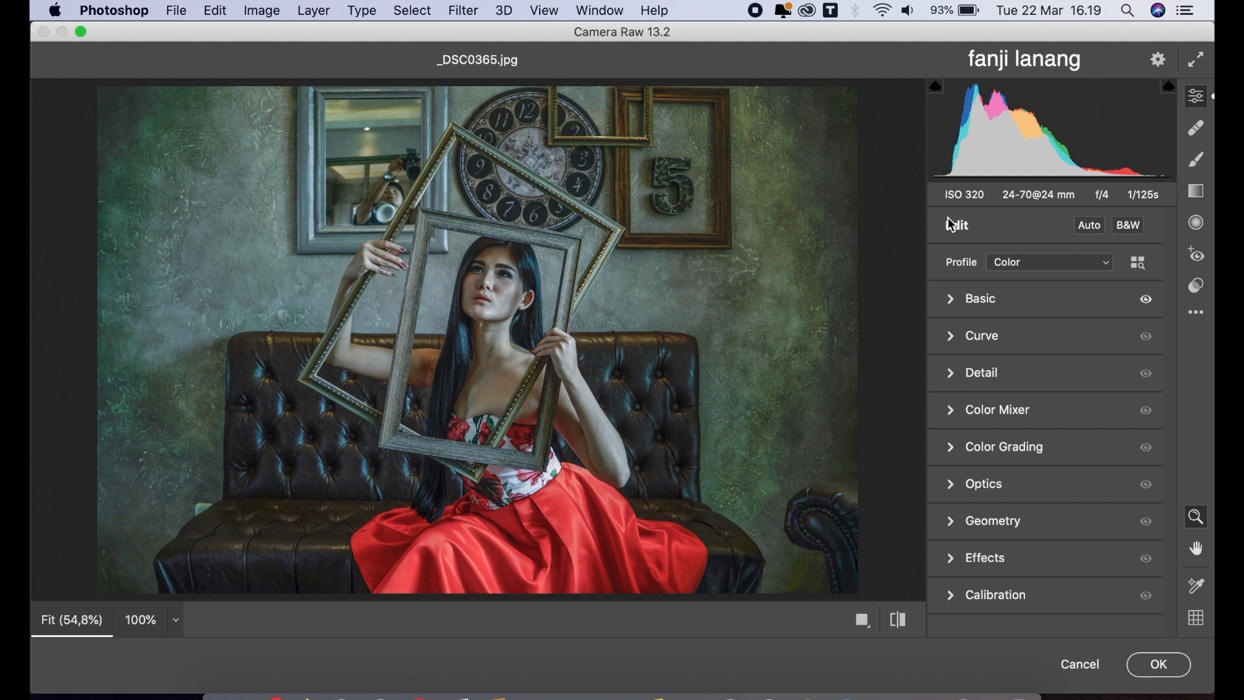
Lower the white endpoint of the blue channel's point curve to an output of 235
{"action": "left_click", "coordinate": [951, 336]}
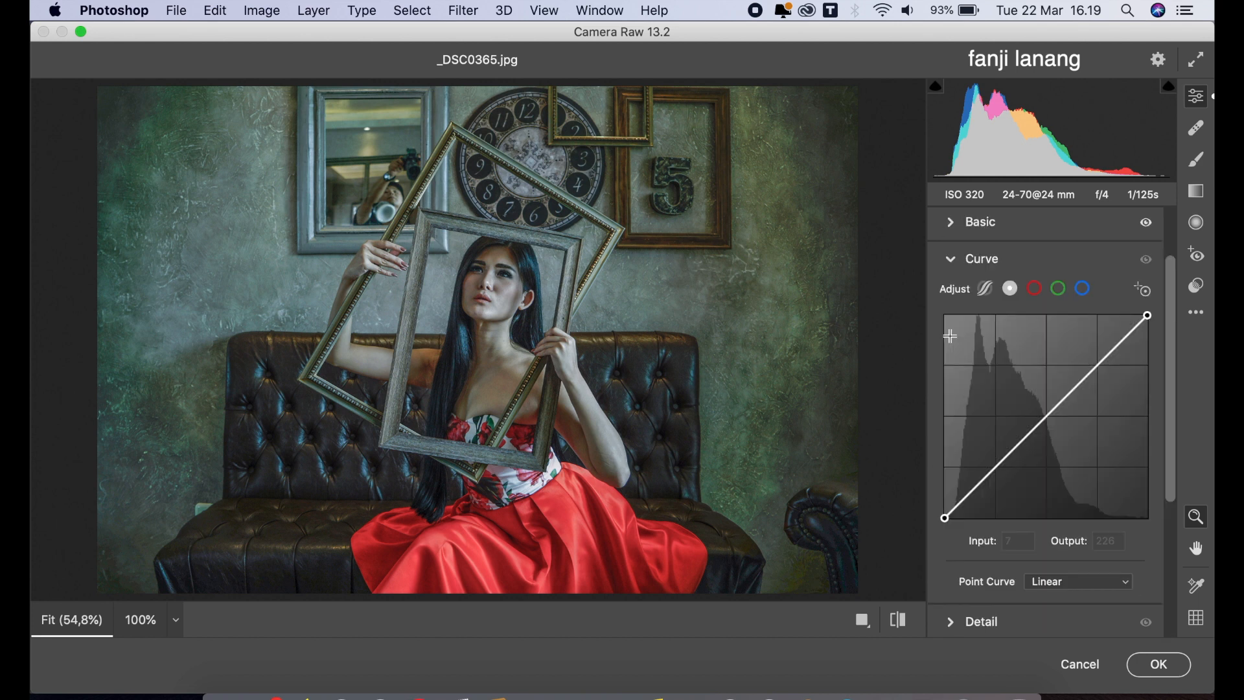
{"action": "left_click", "coordinate": [1083, 290]}
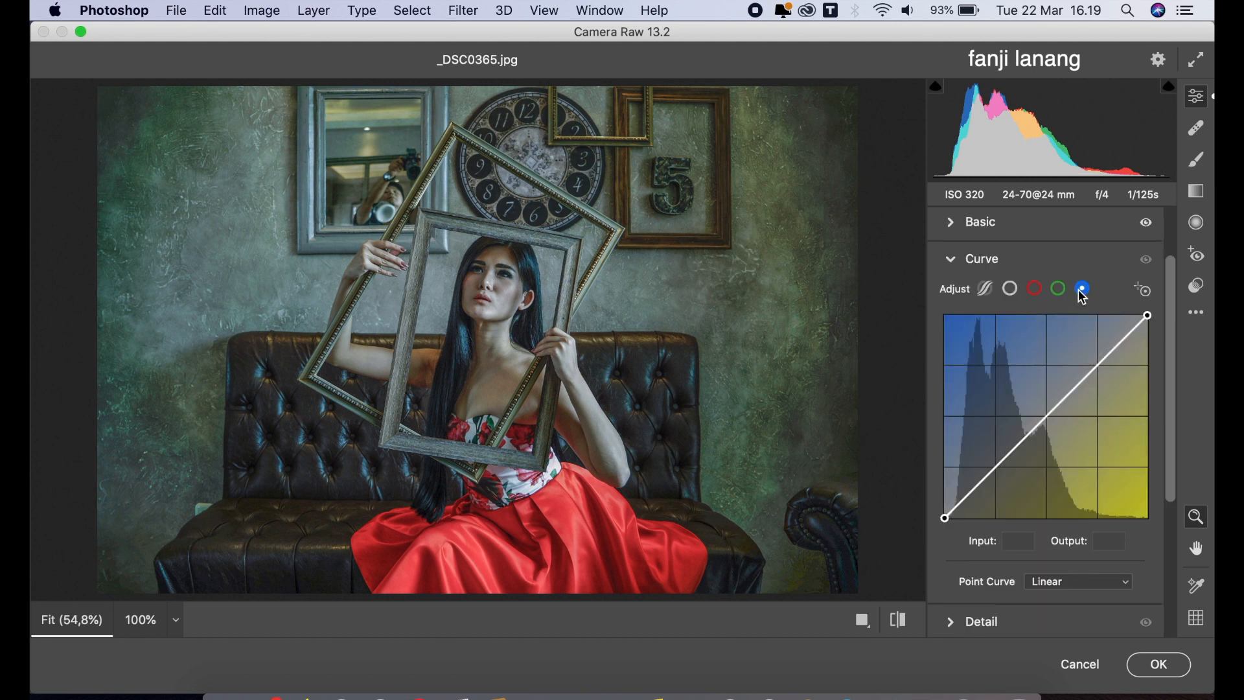
{"action": "left_click_drag", "start_coordinate": [1147, 316], "coordinate": [1148, 331]}
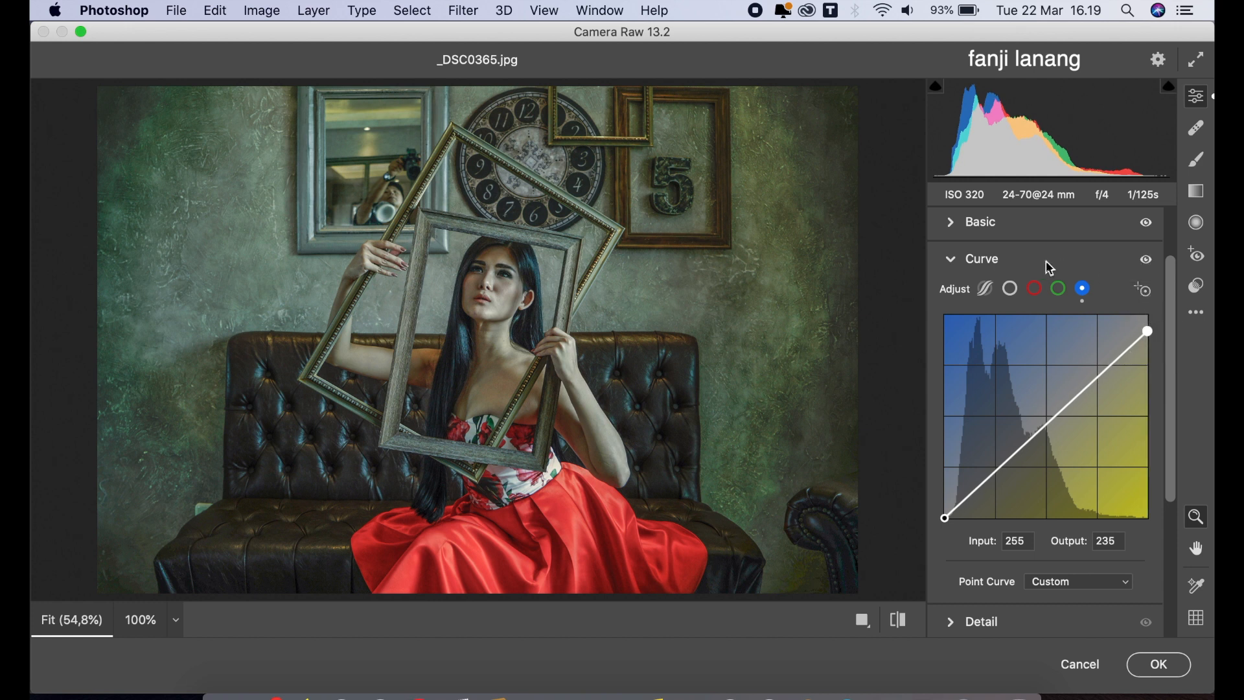
{"action": "left_click", "coordinate": [956, 261]}
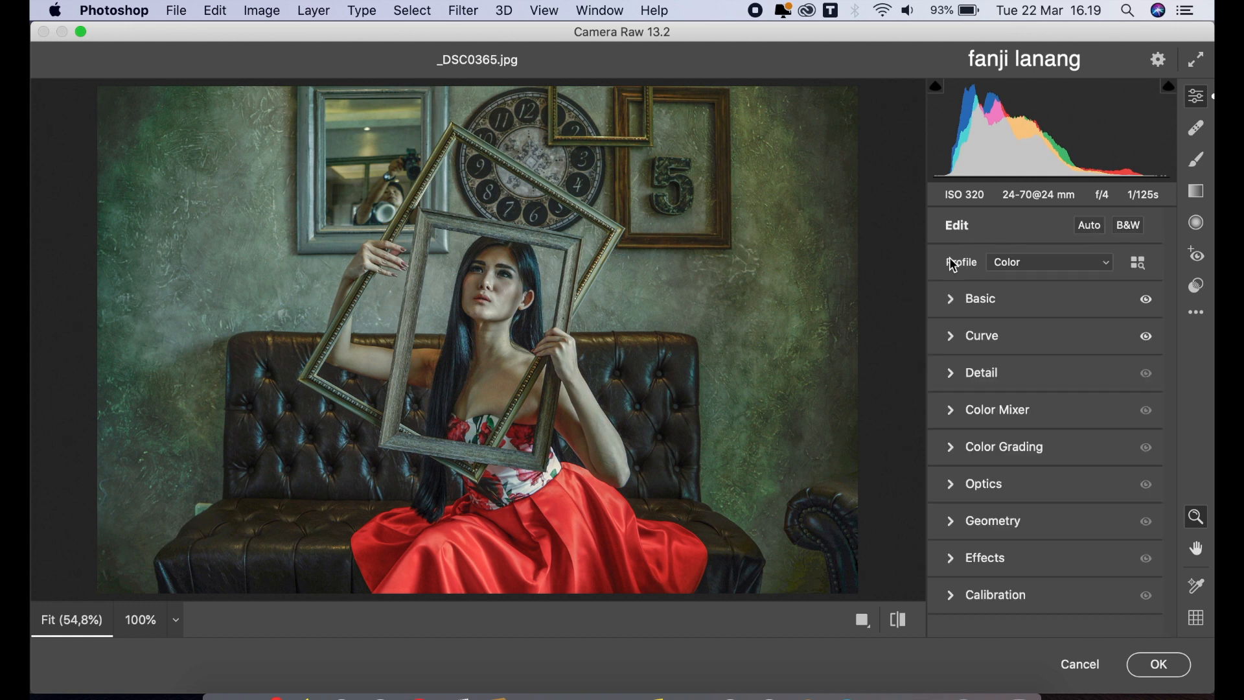
Slightly raise the luminance of the Oranges in the HSL Color Mixer
{"action": "left_click", "coordinate": [952, 415]}
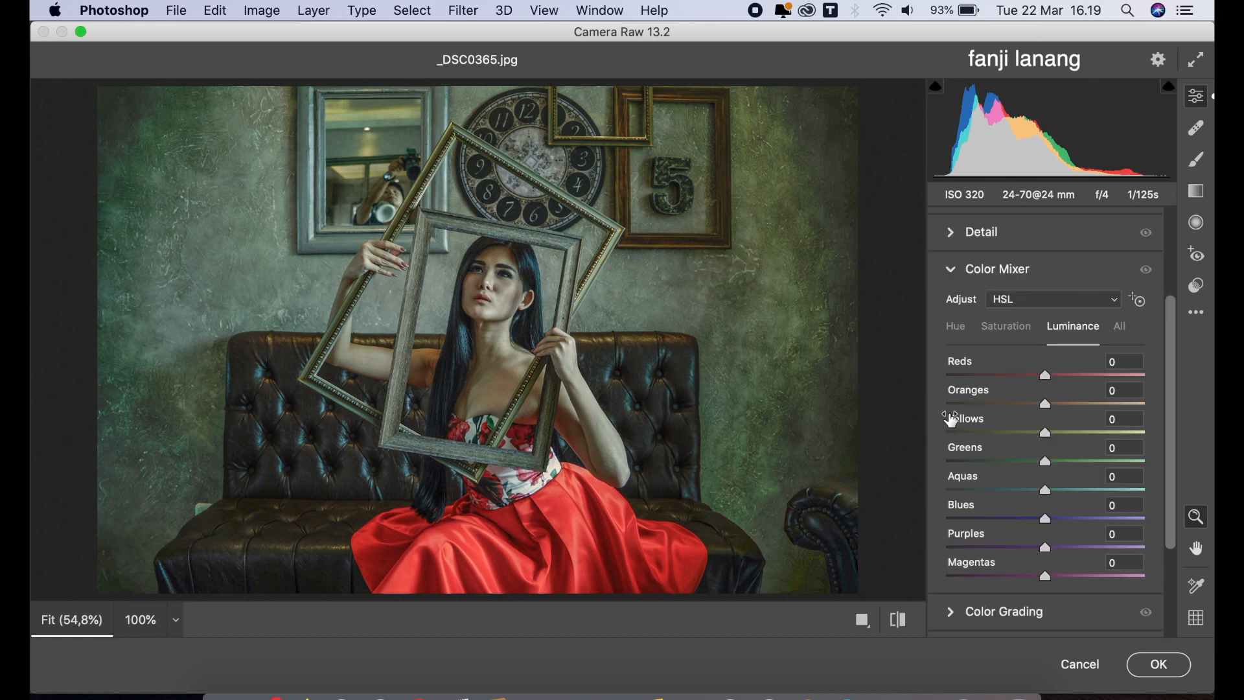
{"action": "left_click", "coordinate": [961, 333]}
{"action": "left_click", "coordinate": [996, 334]}
{"action": "left_click", "coordinate": [1070, 334]}
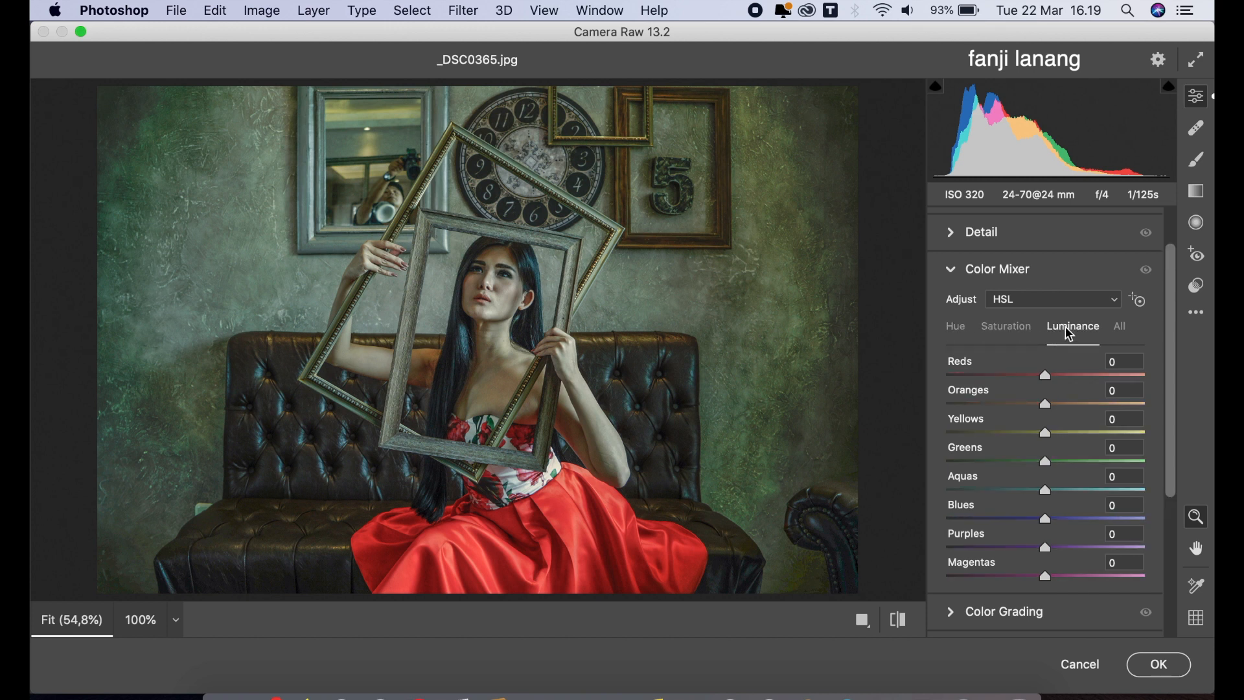
{"action": "left_click", "coordinate": [1061, 406]}
{"action": "left_click_drag", "start_coordinate": [1062, 406], "coordinate": [1059, 406]}
{"action": "left_click", "coordinate": [952, 271]}
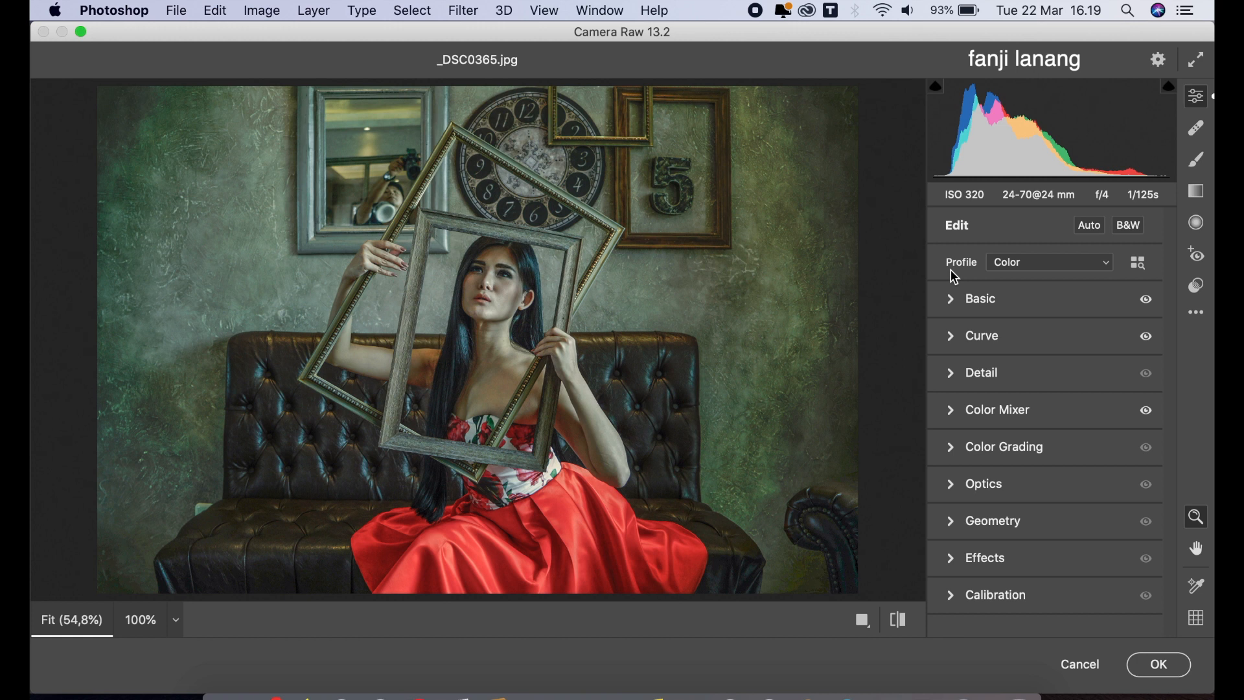
Color grade the shadows with Hue 20 and Saturation 24
{"action": "left_click", "coordinate": [951, 447]}
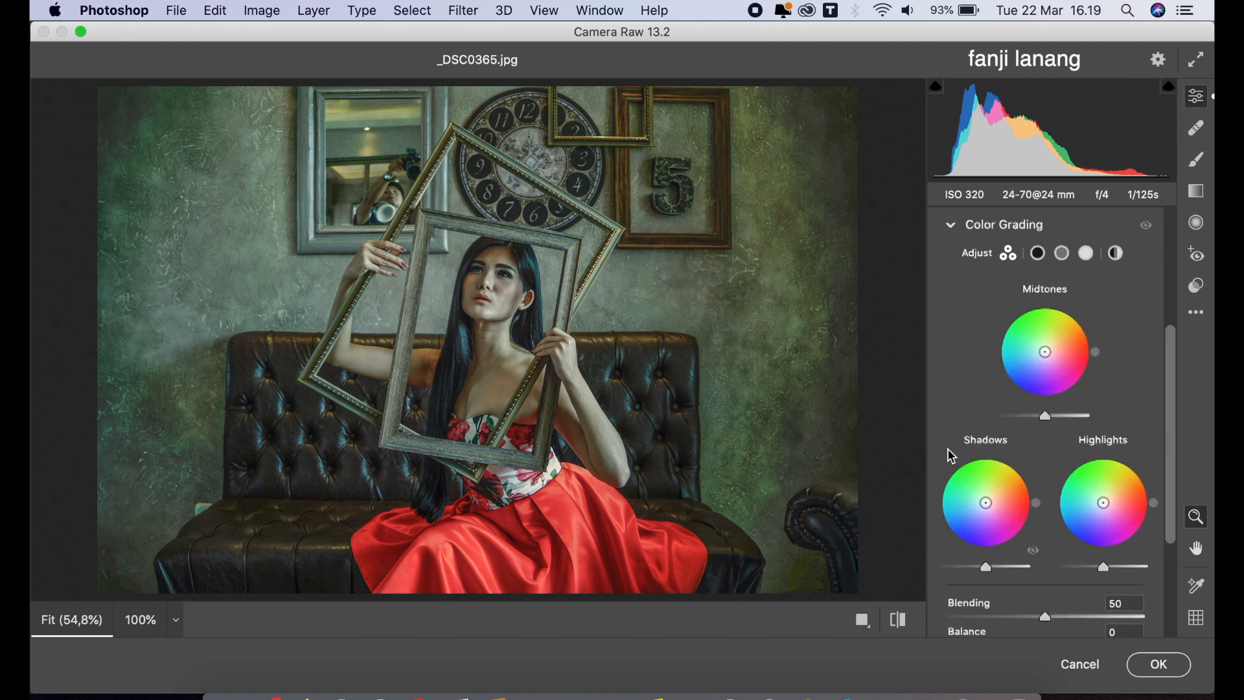
{"action": "left_click", "coordinate": [1039, 254]}
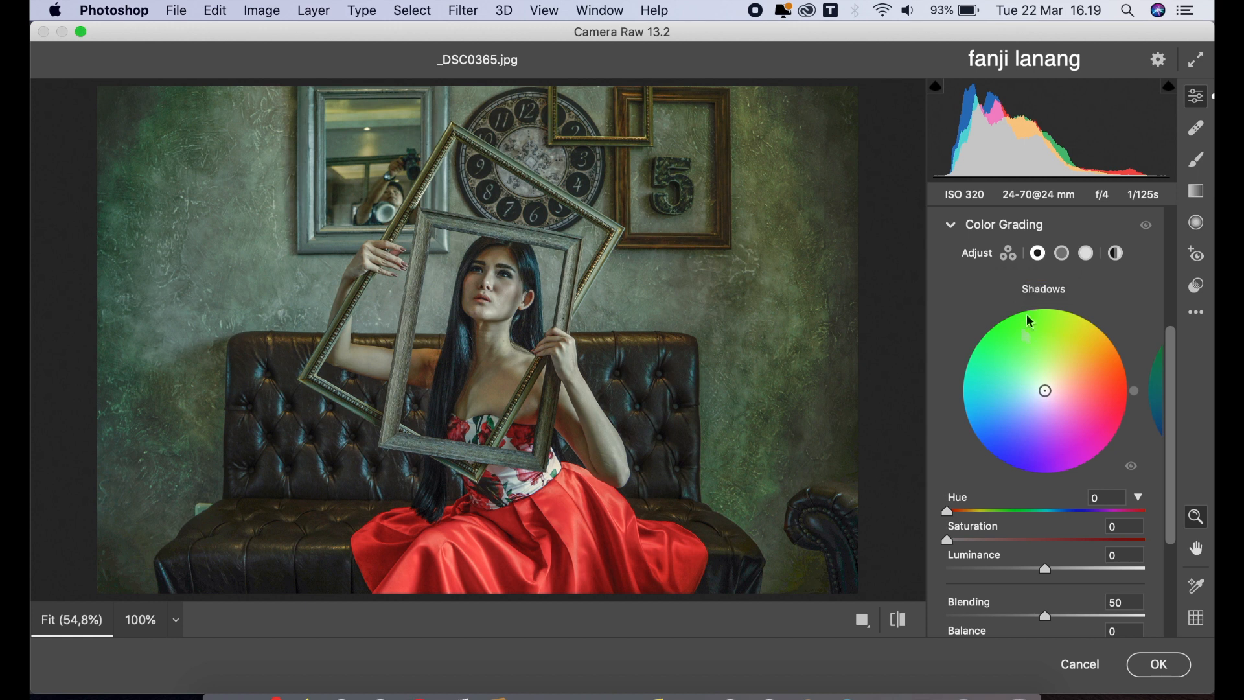
{"action": "left_click_drag", "start_coordinate": [949, 512], "coordinate": [995, 547]}
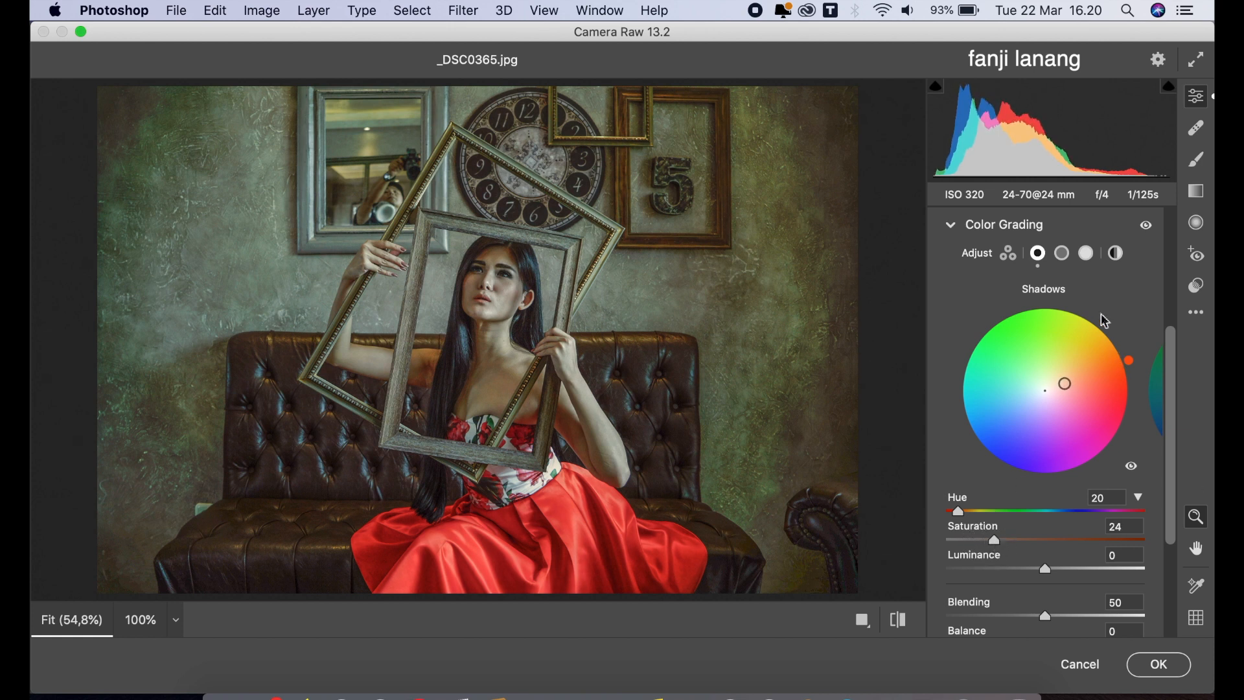
Color grade the highlights with Hue 195 and Saturation 20
{"action": "left_click", "coordinate": [1086, 257]}
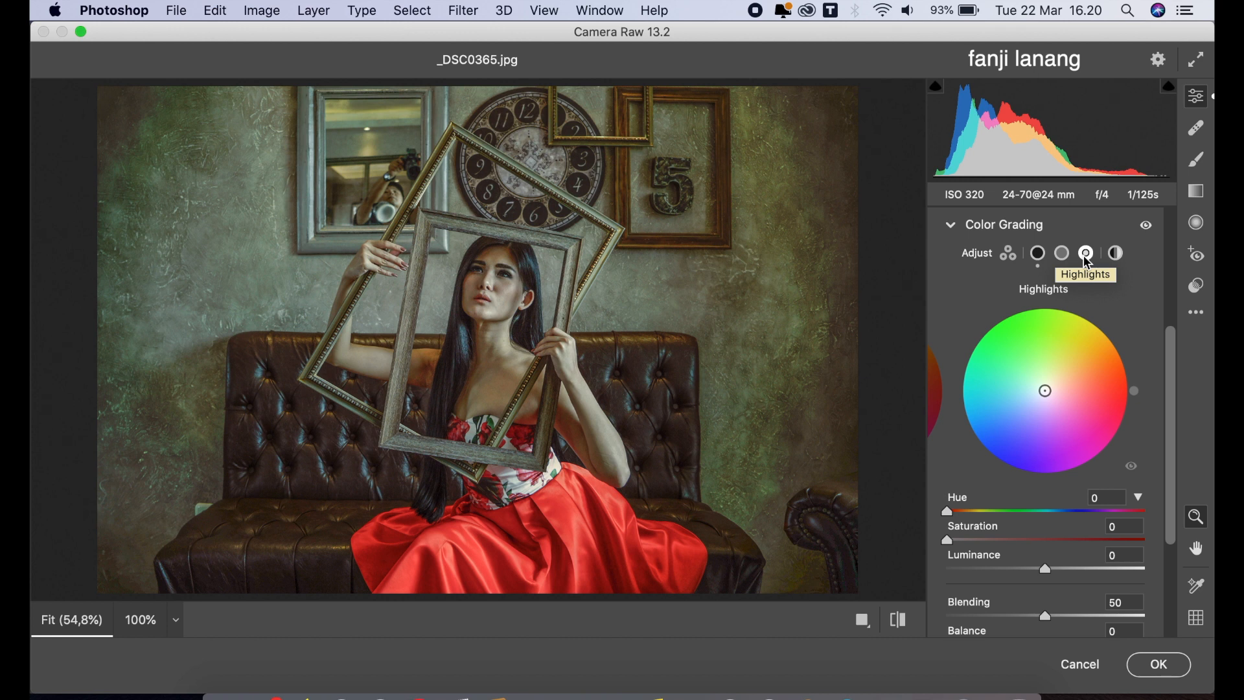
{"action": "left_click", "coordinate": [1054, 512]}
{"action": "left_click", "coordinate": [975, 540]}
{"action": "left_click_drag", "start_coordinate": [978, 547], "coordinate": [989, 546]}
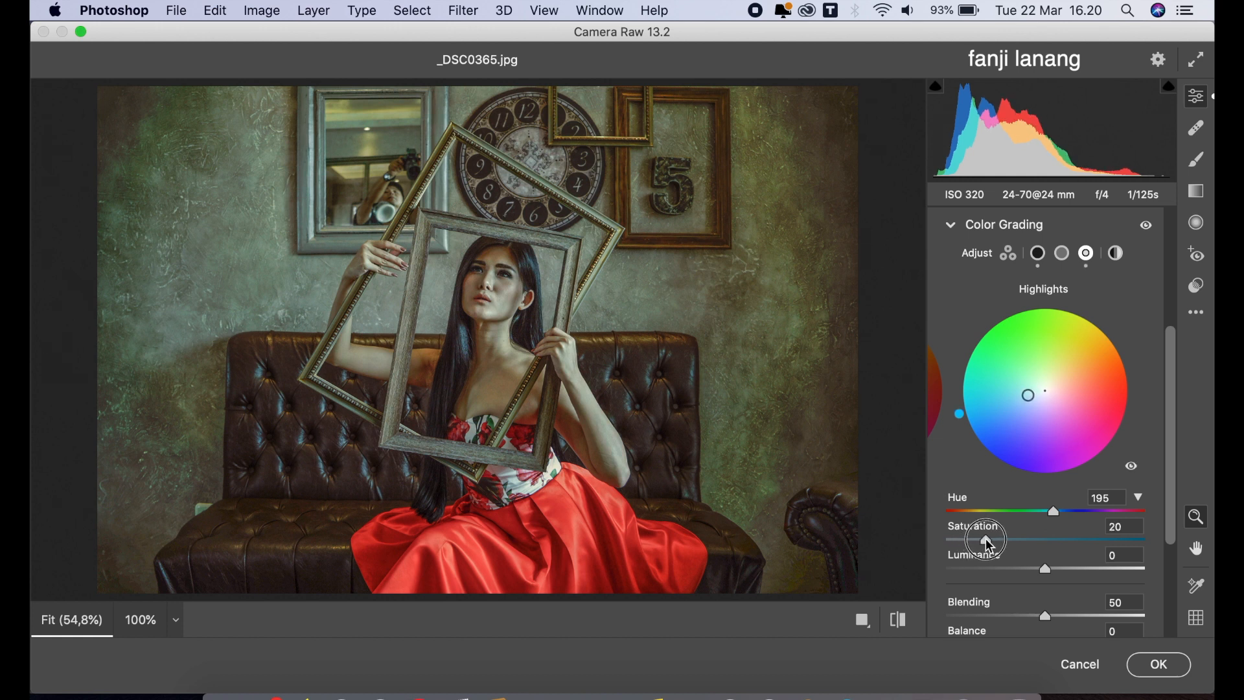
{"action": "left_click", "coordinate": [953, 226]}
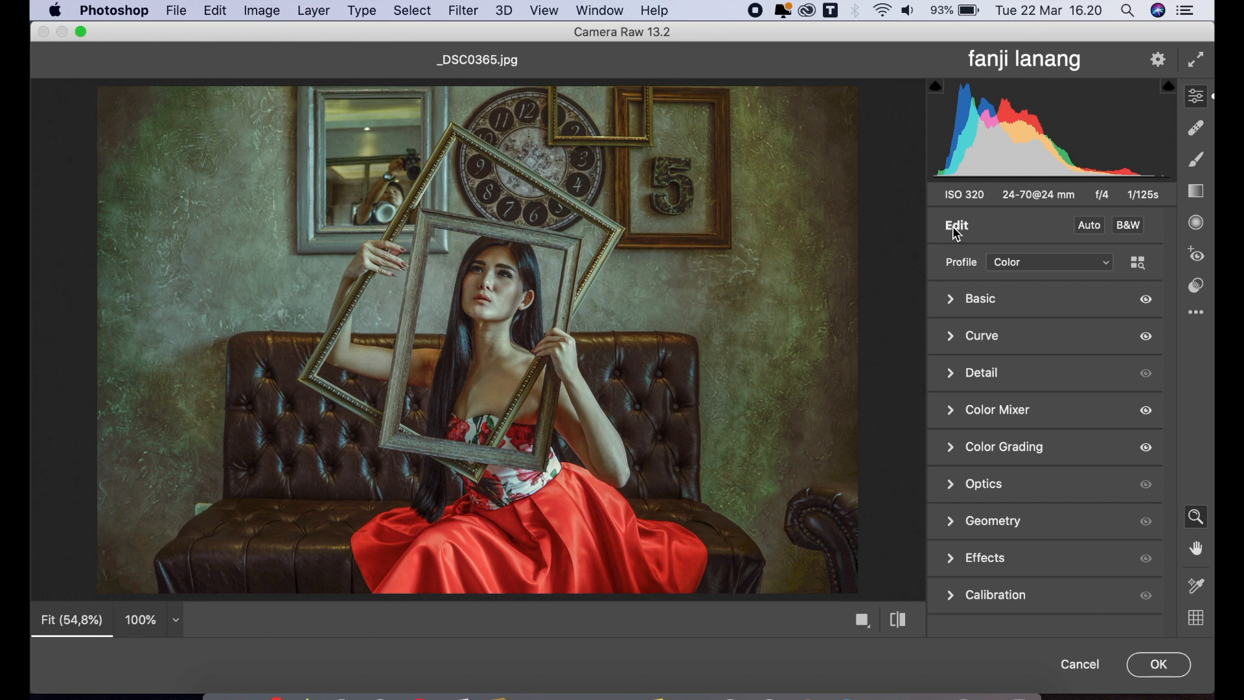
Darken the photo's edges with an Optics Vignette of -100 and a Midpoint of 0
{"action": "left_click", "coordinate": [952, 485]}
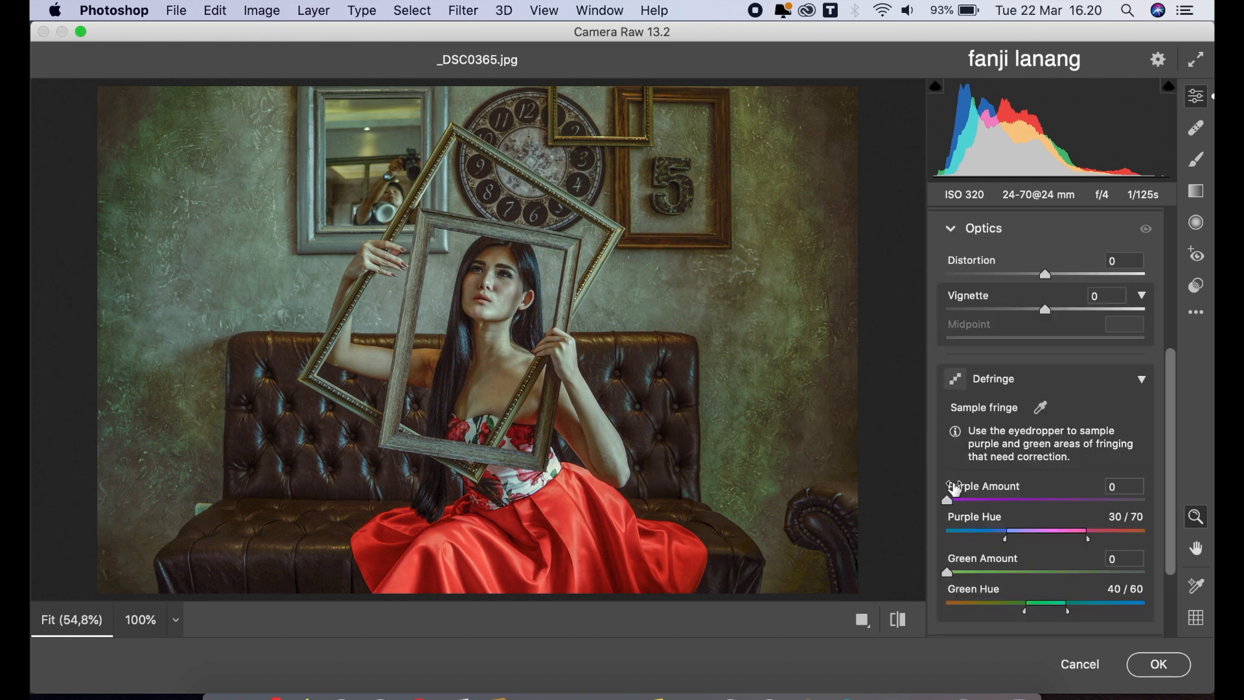
{"action": "left_click_drag", "start_coordinate": [994, 314], "coordinate": [914, 350]}
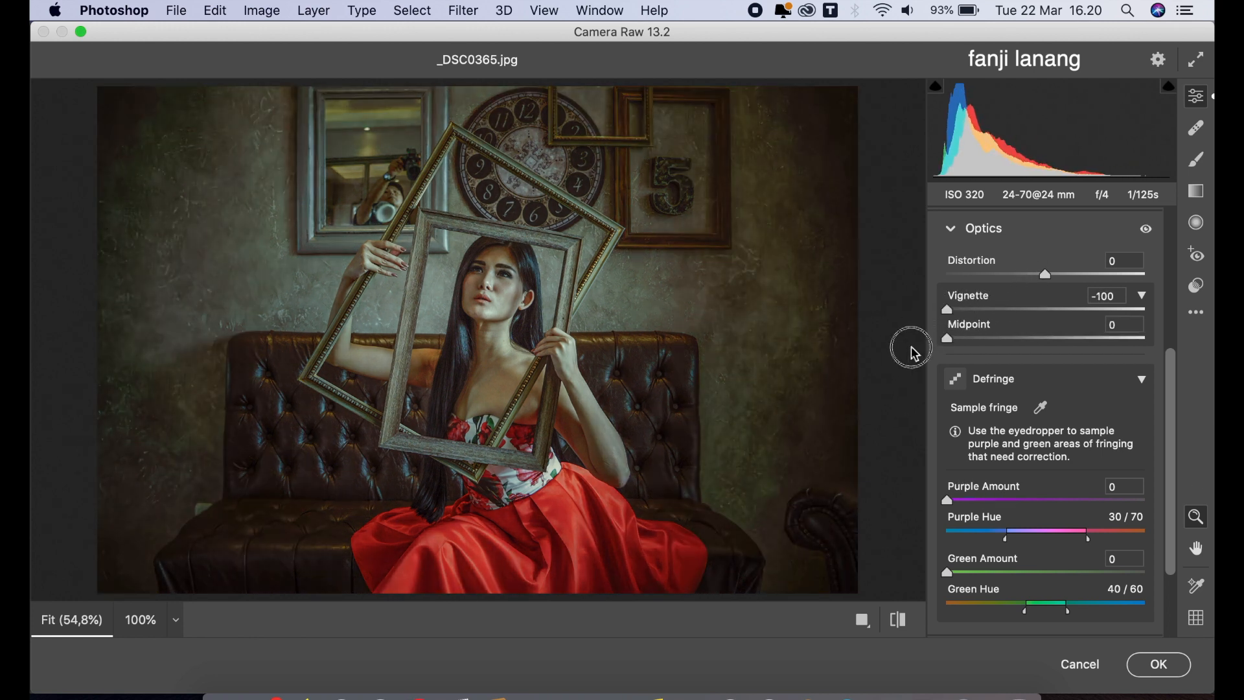
{"action": "left_click", "coordinate": [952, 230]}
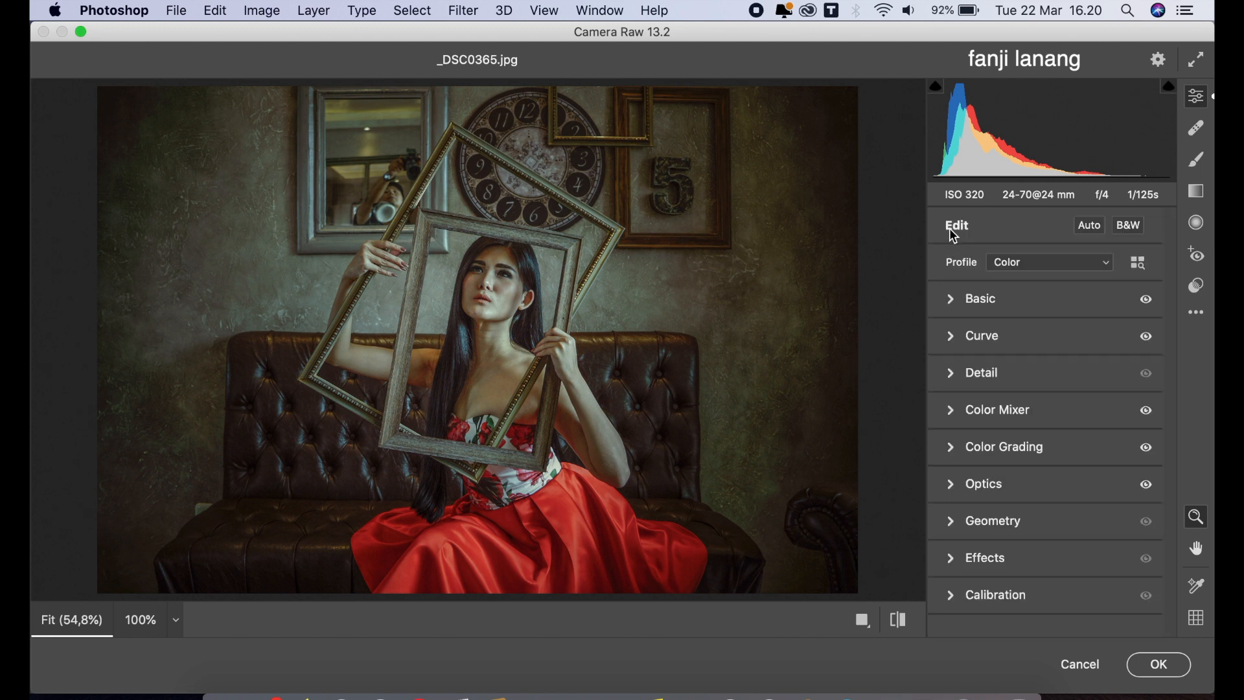
Set the calibration hues to Red Primary +100, Green Primary +25 and Blue Primary -100, and apply the Camera Raw edits
{"action": "left_click", "coordinate": [955, 596]}
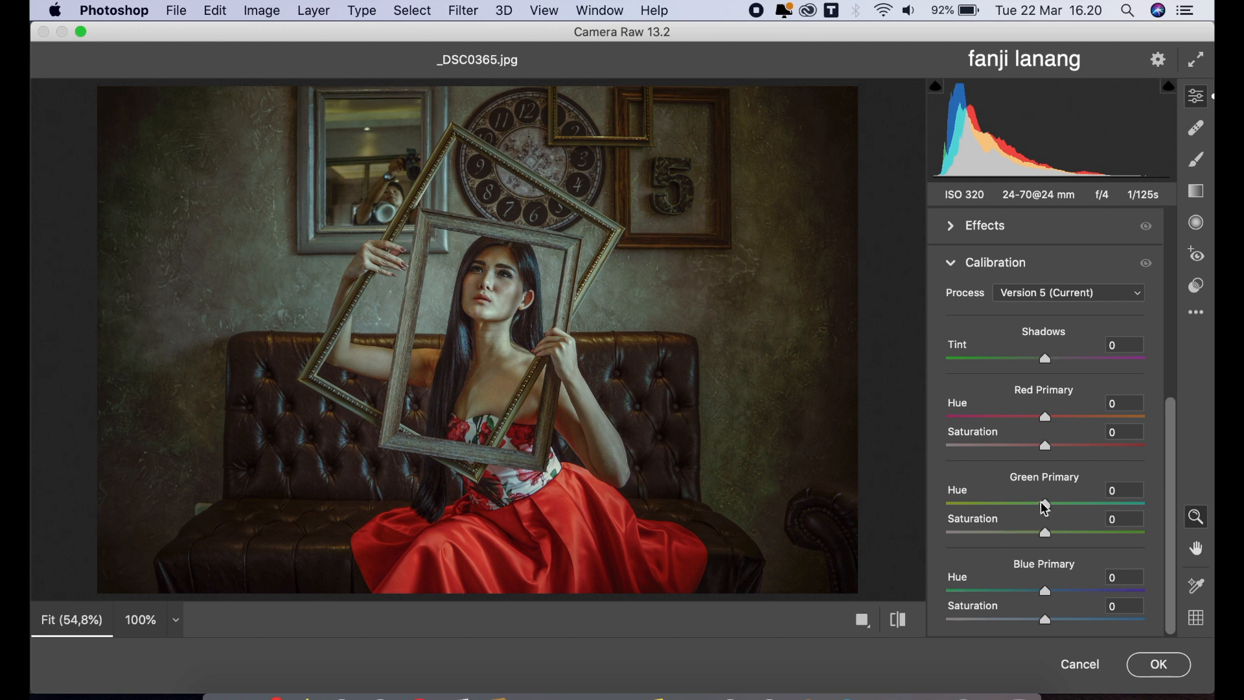
{"action": "left_click_drag", "start_coordinate": [1072, 418], "coordinate": [1178, 418]}
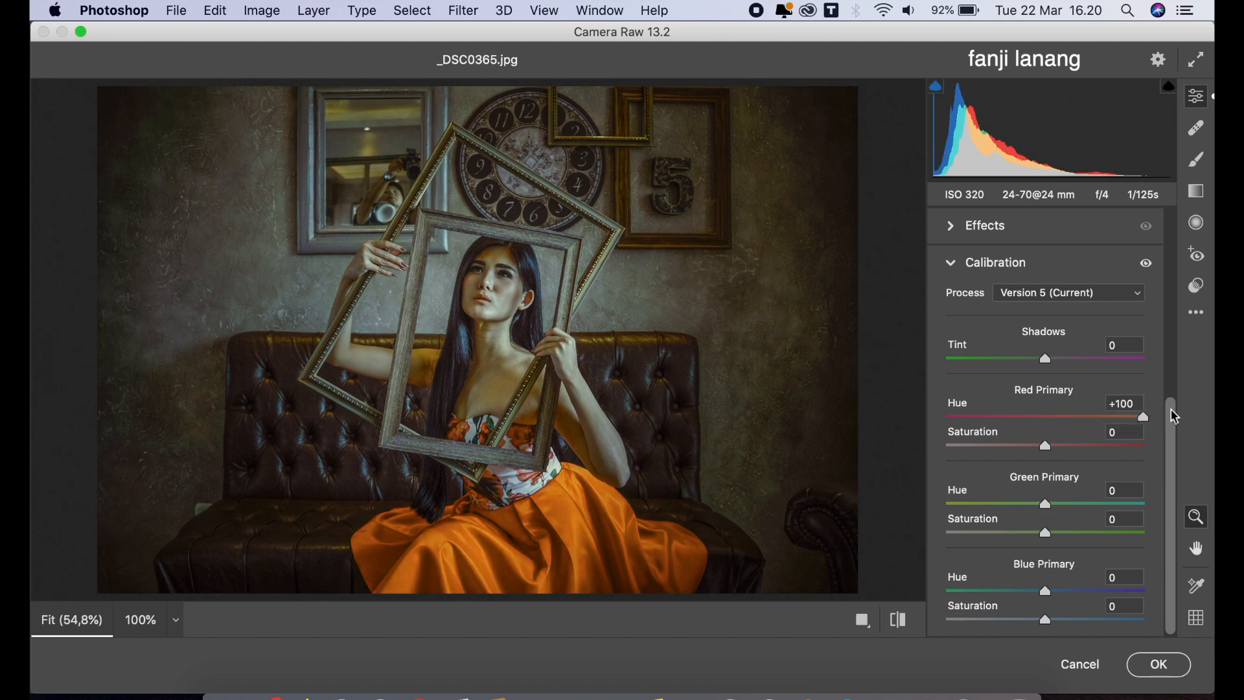
{"action": "left_click", "coordinate": [1072, 505]}
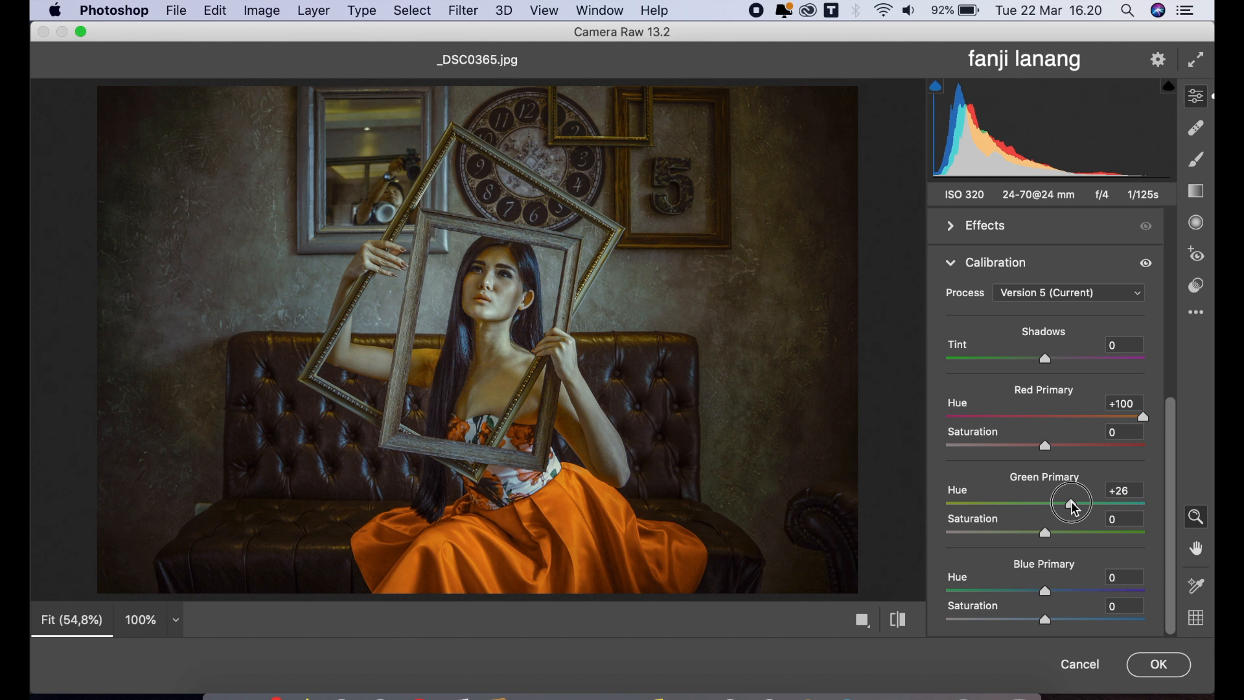
{"action": "left_click_drag", "start_coordinate": [1074, 508], "coordinate": [1072, 508]}
{"action": "left_click_drag", "start_coordinate": [1046, 591], "coordinate": [888, 597]}
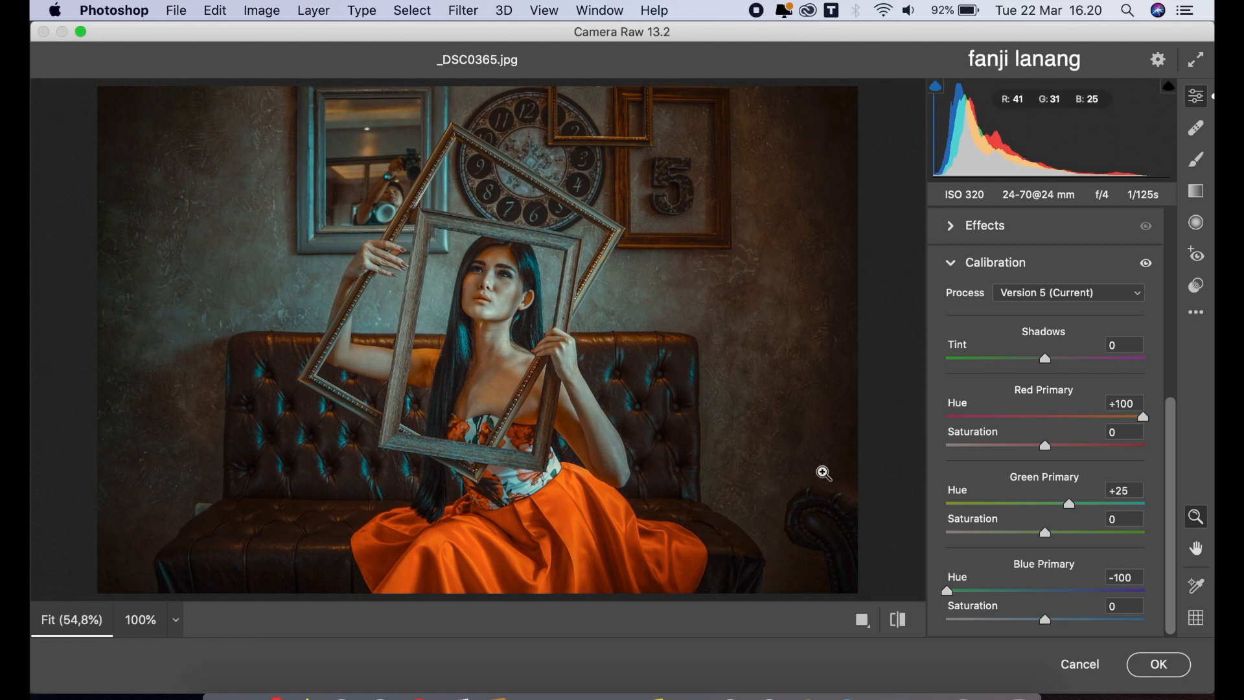
{"action": "left_click", "coordinate": [862, 620]}
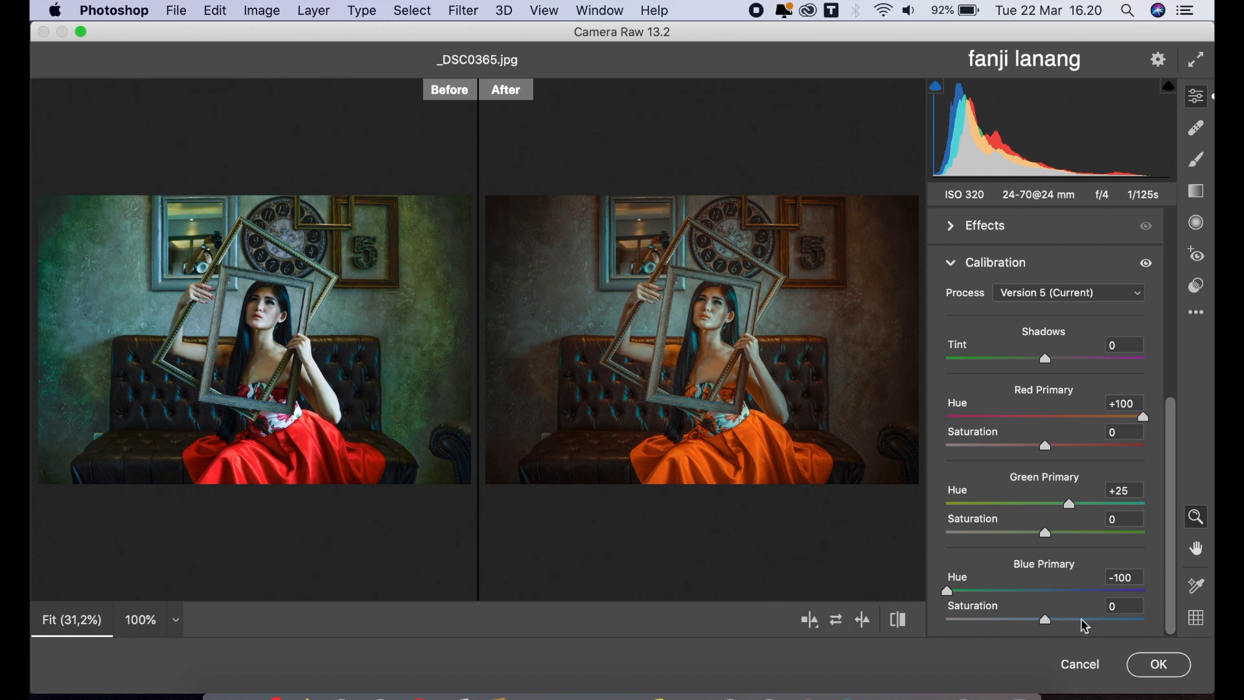
{"action": "left_click", "coordinate": [1148, 663]}
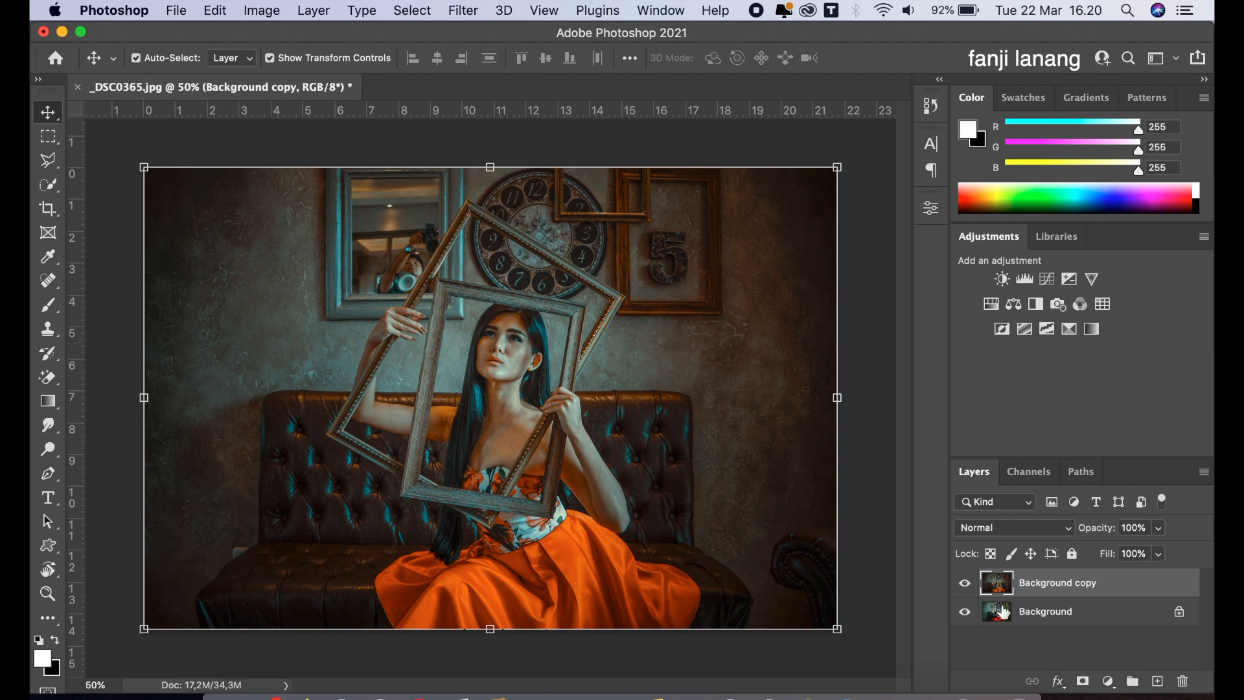
Toggle the visibility of the edited Background copy layer to compare it with the original photo
{"action": "left_click", "coordinate": [965, 583]}
{"action": "left_click", "coordinate": [965, 584]}
{"action": "left_click", "coordinate": [965, 583]}
{"action": "left_click", "coordinate": [965, 583]}
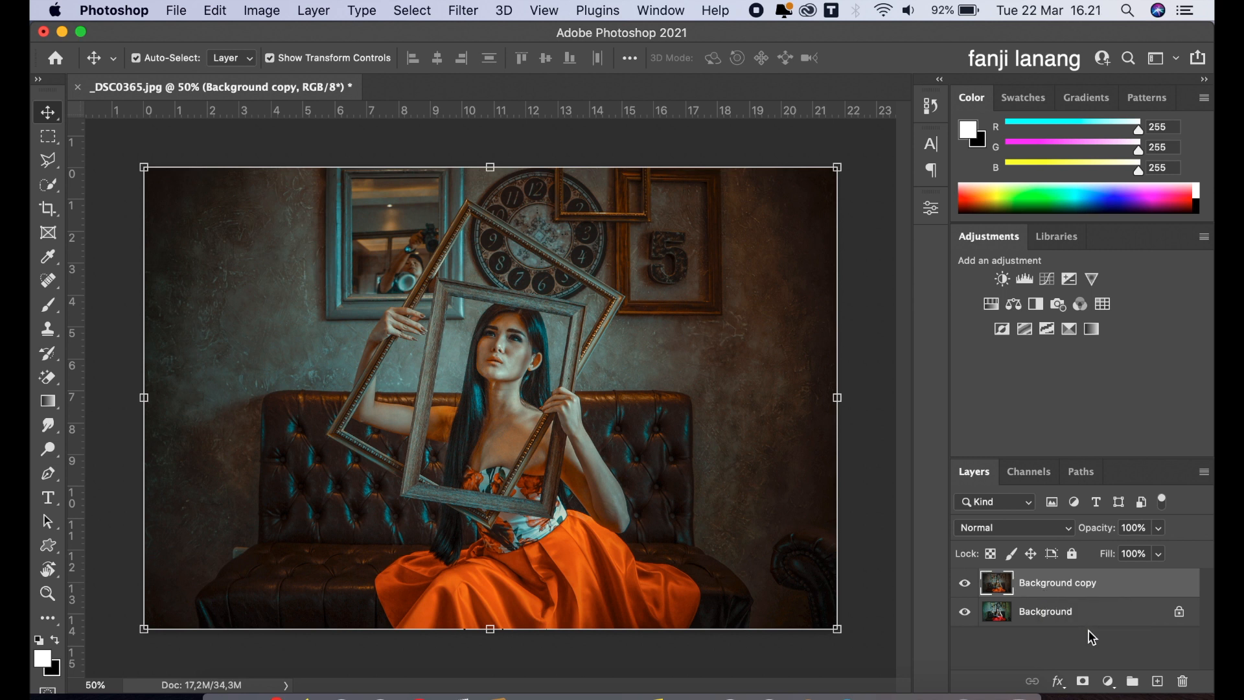
Add a new layer and stamp the signature brush in white at 250 px near the photo's lower-left corner
{"action": "left_click", "coordinate": [1158, 681]}
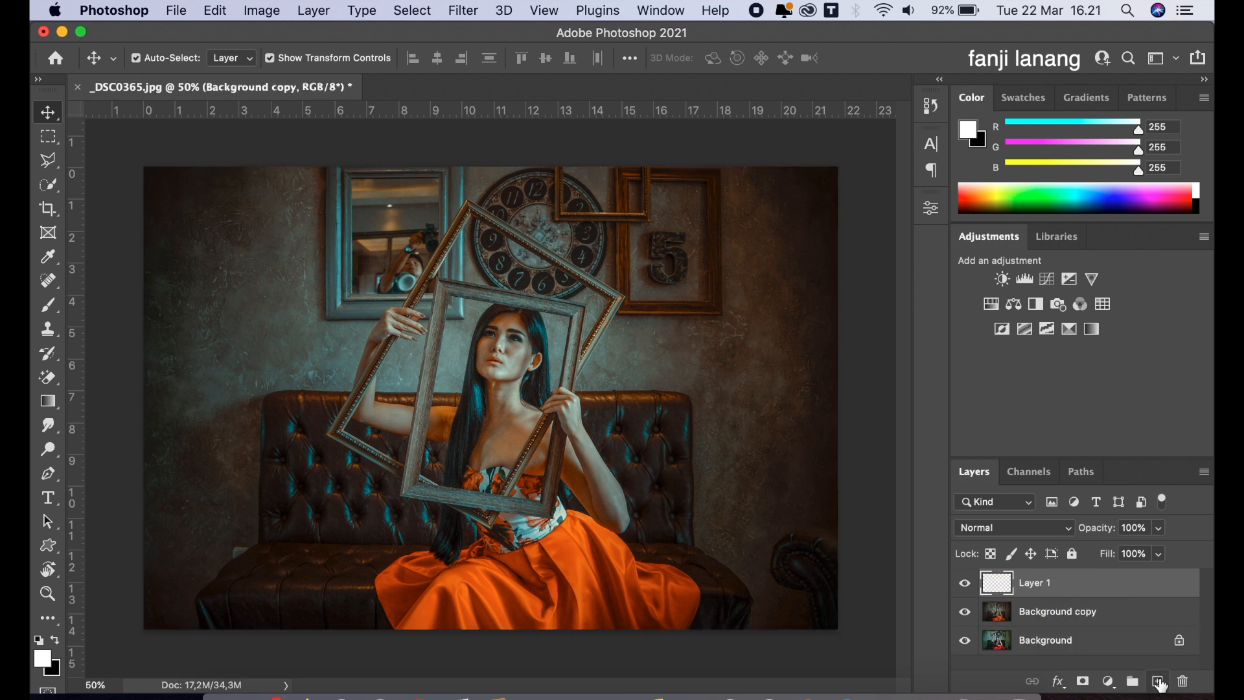
{"action": "left_click", "coordinate": [47, 304]}
{"action": "left_click", "coordinate": [164, 59]}
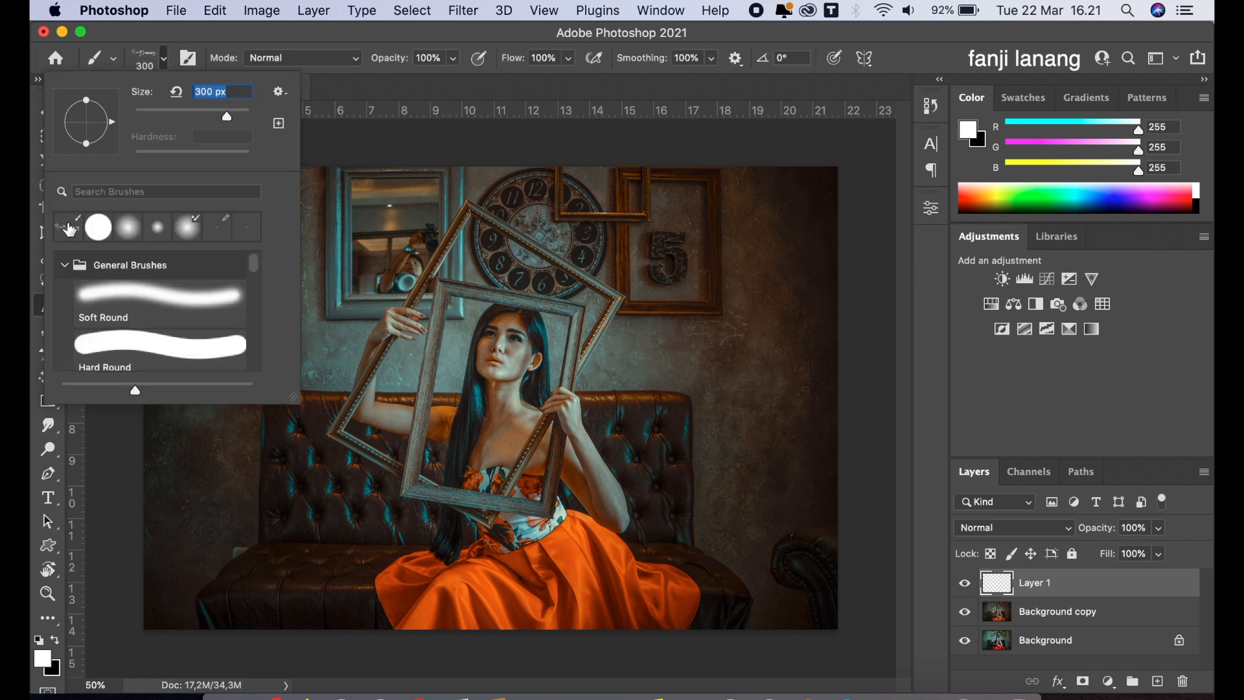
{"action": "left_click", "coordinate": [377, 100]}
{"action": "left_click", "coordinate": [188, 557]}
{"action": "left_click", "coordinate": [189, 557]}
{"action": "key", "text": "bracketleft"}
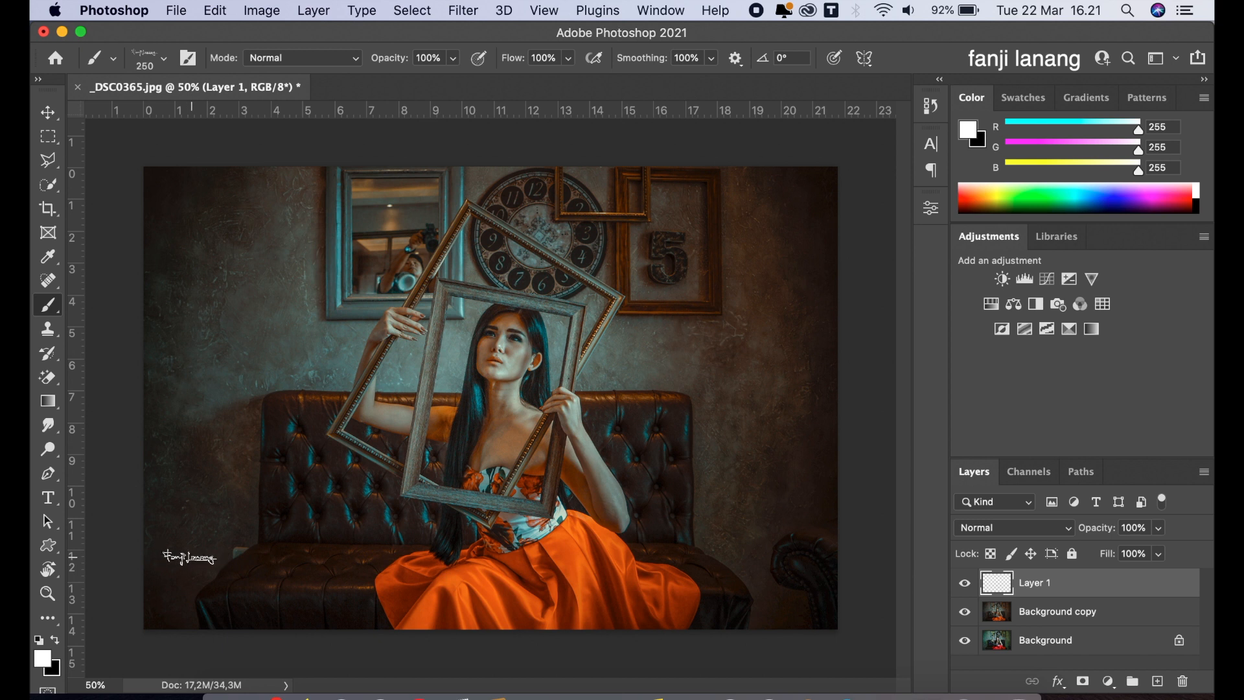